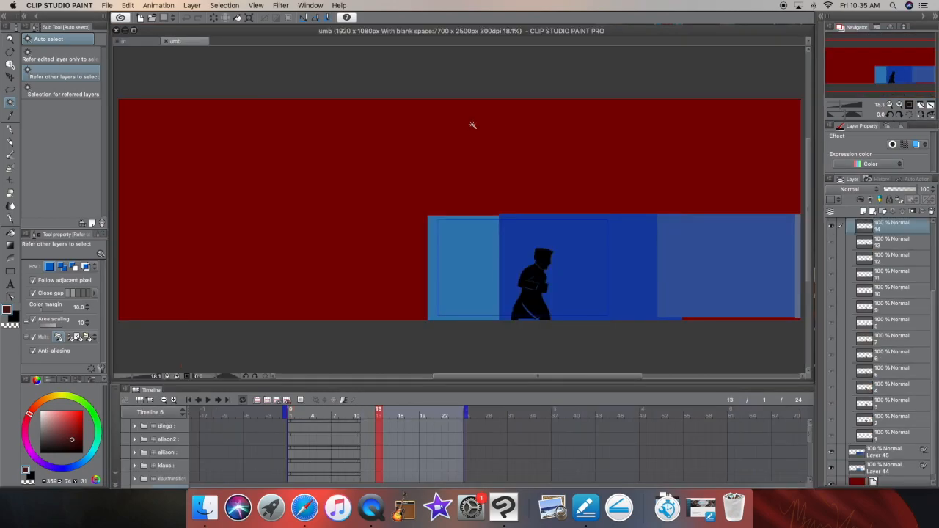
- Create a new animation canvas of 3840 × 2160 px at 300 dpi with a frame rate of 10, using the Custom preset
{"action": "left_click", "coordinate": [130, 40]}
{"action": "left_click", "coordinate": [139, 19]}
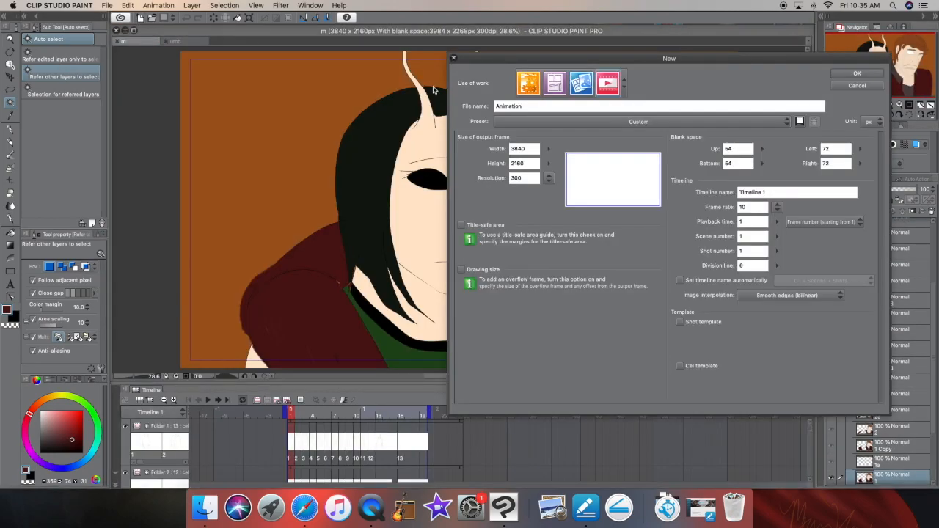
{"action": "left_click", "coordinate": [600, 122]}
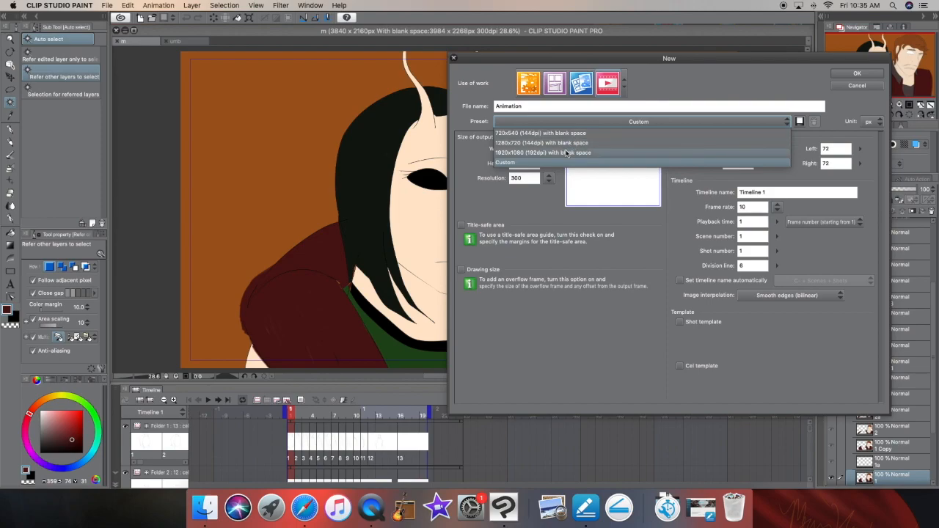
{"action": "left_click", "coordinate": [547, 198]}
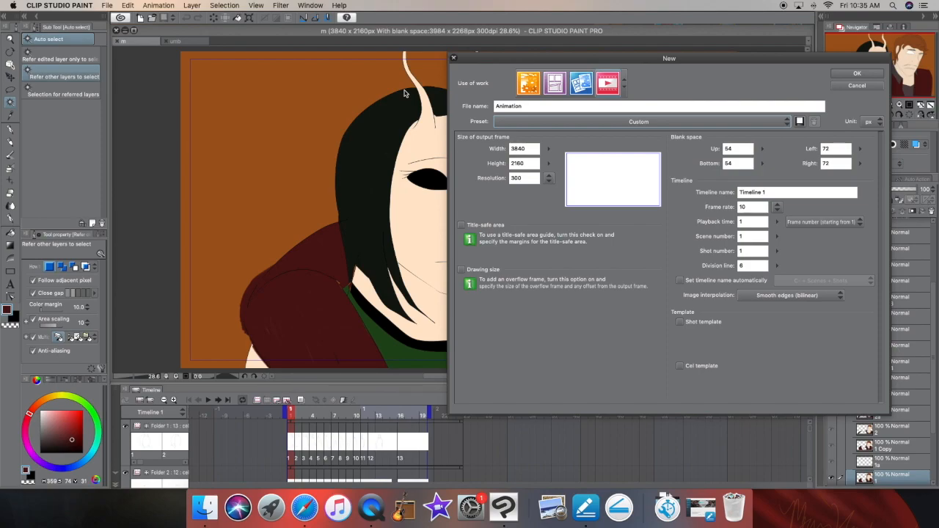
{"action": "left_click", "coordinate": [858, 74]}
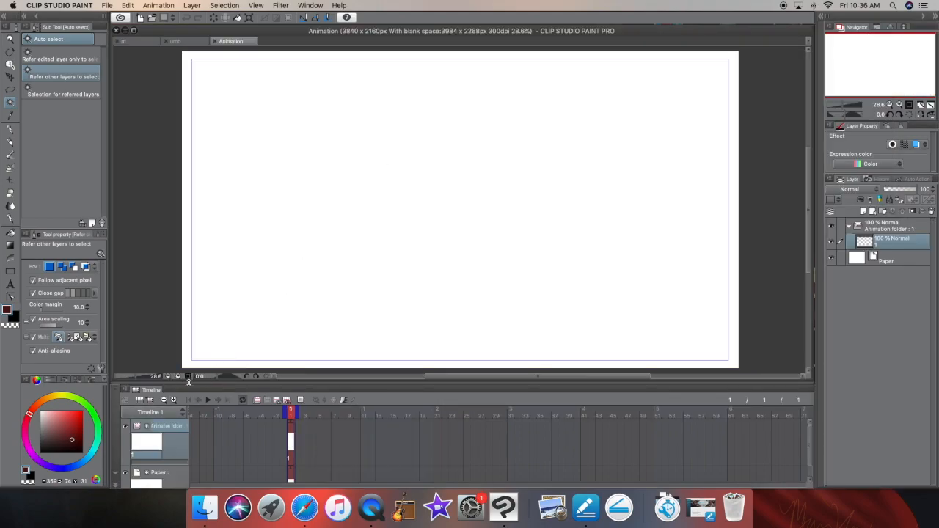
- Enlarge the timeline area and extend the timeline length to 24 frames
{"action": "left_click_drag", "start_coordinate": [187, 382], "coordinate": [187, 302]}
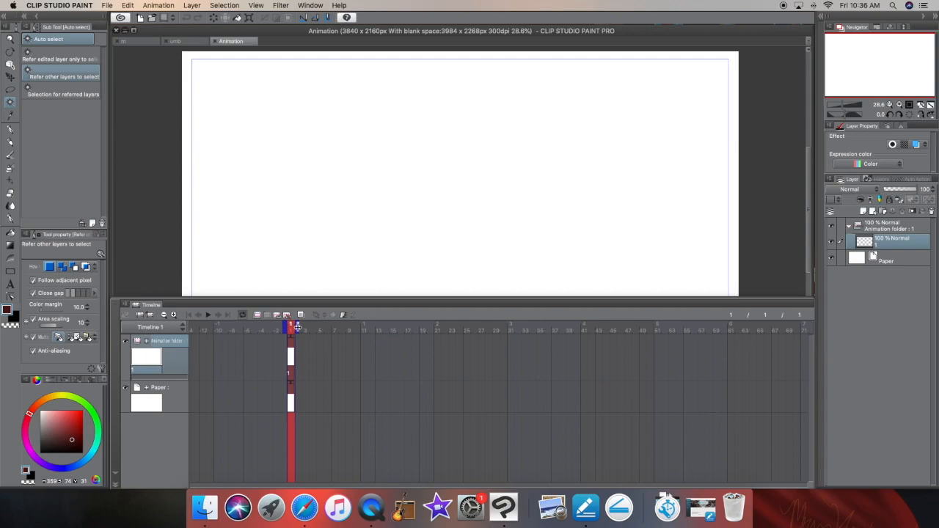
{"action": "left_click_drag", "start_coordinate": [296, 327], "coordinate": [465, 325]}
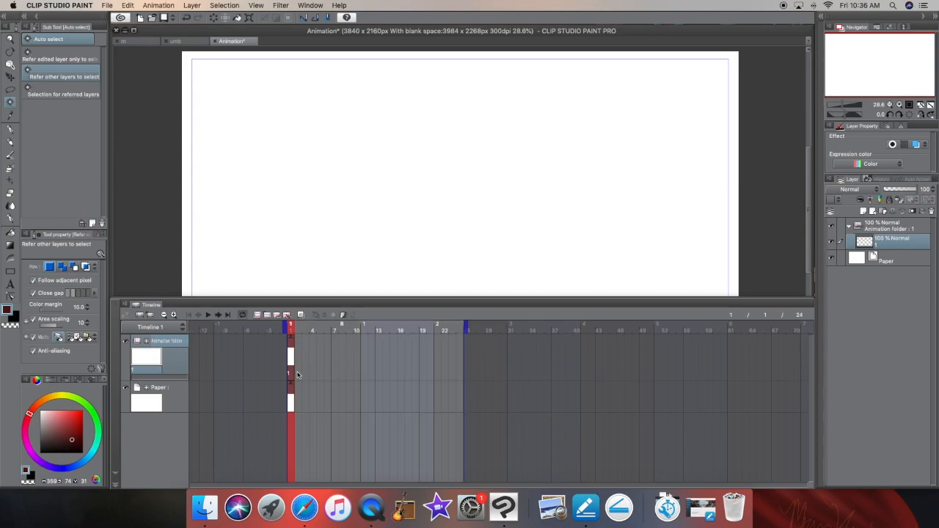
{"action": "left_click", "coordinate": [467, 327]}
- Extend the Paper and animation folder tracks to the end of frame 24
{"action": "left_click_drag", "start_coordinate": [292, 383], "coordinate": [467, 389]}
{"action": "left_click", "coordinate": [458, 390]}
{"action": "left_click", "coordinate": [293, 339]}
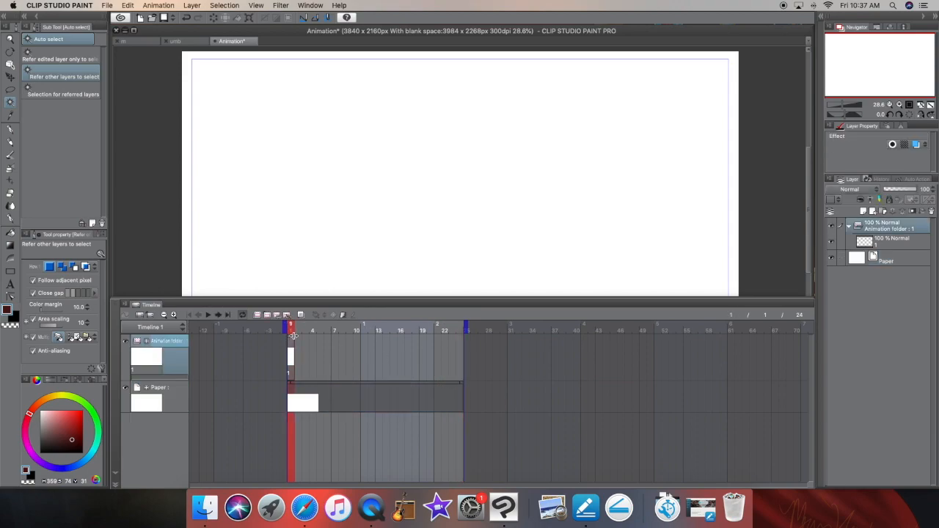
{"action": "left_click_drag", "start_coordinate": [292, 336], "coordinate": [463, 336]}
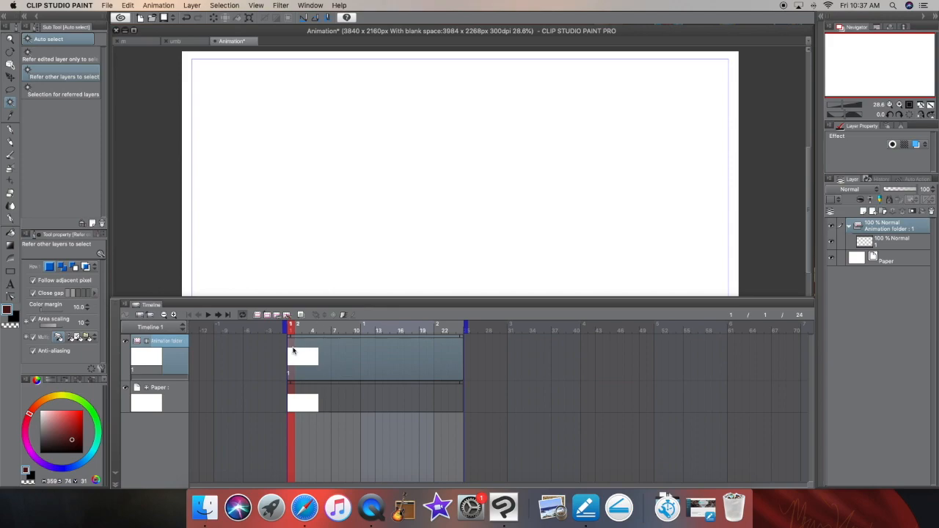
- Draw the head circle, face guide line and jaw on cel 1 with the G-pen in black
{"action": "left_click", "coordinate": [294, 346]}
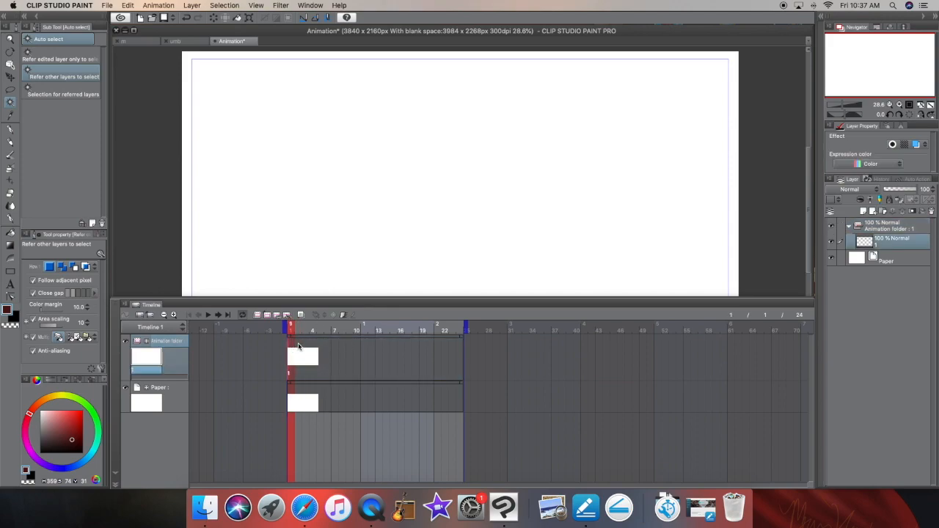
{"action": "left_click", "coordinate": [10, 129]}
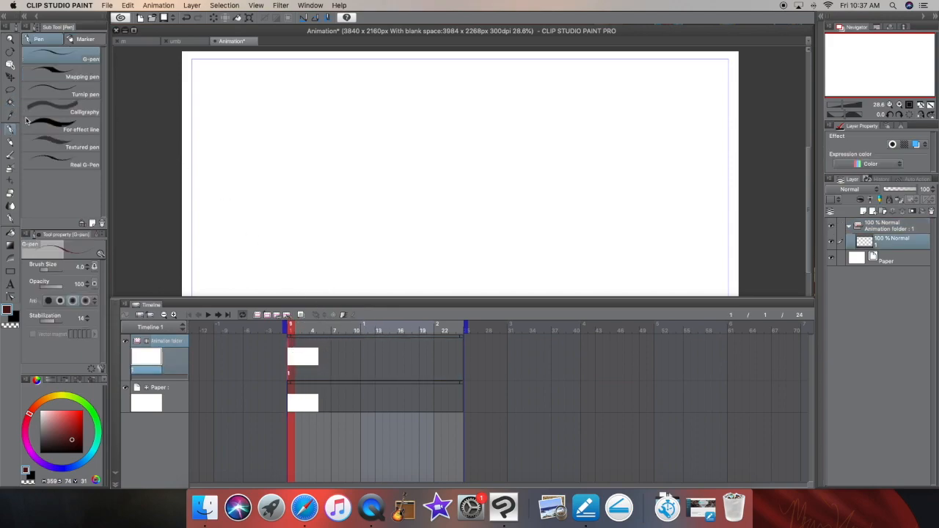
{"action": "left_click_drag", "start_coordinate": [72, 439], "coordinate": [82, 452]}
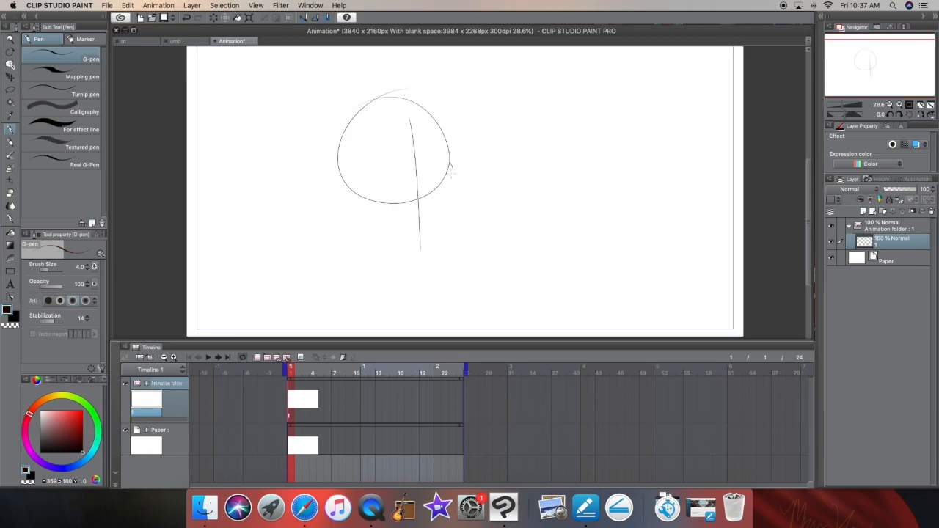
{"action": "left_click_drag", "start_coordinate": [451, 168], "coordinate": [433, 255]}
{"action": "left_click_drag", "start_coordinate": [351, 192], "coordinate": [430, 257]}
- Erase the vertical guide and the circle's lower arc inside the head, and touch up the chin line
{"action": "key", "text": "e"}
{"action": "left_click_drag", "start_coordinate": [408, 89], "coordinate": [357, 109]}
{"action": "left_click_drag", "start_coordinate": [409, 117], "coordinate": [422, 252]}
{"action": "left_click_drag", "start_coordinate": [355, 194], "coordinate": [428, 195]}
{"action": "key", "text": "p"}
{"action": "key", "text": "super+plus"}
{"action": "key", "text": "super+plus"}
{"action": "left_click_drag", "start_coordinate": [405, 292], "coordinate": [415, 277]}
{"action": "left_click_drag", "start_coordinate": [291, 222], "coordinate": [299, 299]}
{"action": "left_click_drag", "start_coordinate": [441, 209], "coordinate": [468, 322]}
{"action": "key", "text": "super+minus"}
{"action": "key", "text": "super+minus"}
{"action": "key", "text": "super+z"}
{"action": "key", "text": "super+z"}
- Draw the neck, both shoulders and the upper arms below the head
{"action": "left_click_drag", "start_coordinate": [444, 217], "coordinate": [454, 306]}
{"action": "mouse_move", "coordinate": [363, 212]}
{"action": "left_mouse_down"}
{"action": "mouse_move", "coordinate": [350, 263]}
{"action": "mouse_move", "coordinate": [257, 299]}
{"action": "left_mouse_up"}
{"action": "left_click_drag", "start_coordinate": [257, 299], "coordinate": [252, 333]}
{"action": "left_click_drag", "start_coordinate": [443, 264], "coordinate": [527, 334]}
{"action": "left_click_drag", "start_coordinate": [506, 293], "coordinate": [502, 334]}
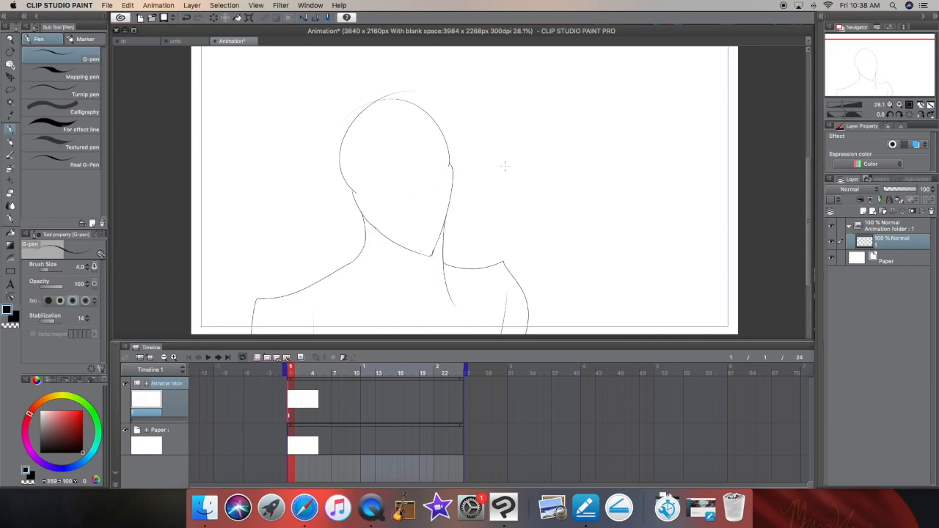
- Rename the animation folder as bodylines, and add a second animation folder with a new cel at frame 1
{"action": "double_click", "coordinate": [887, 229]}
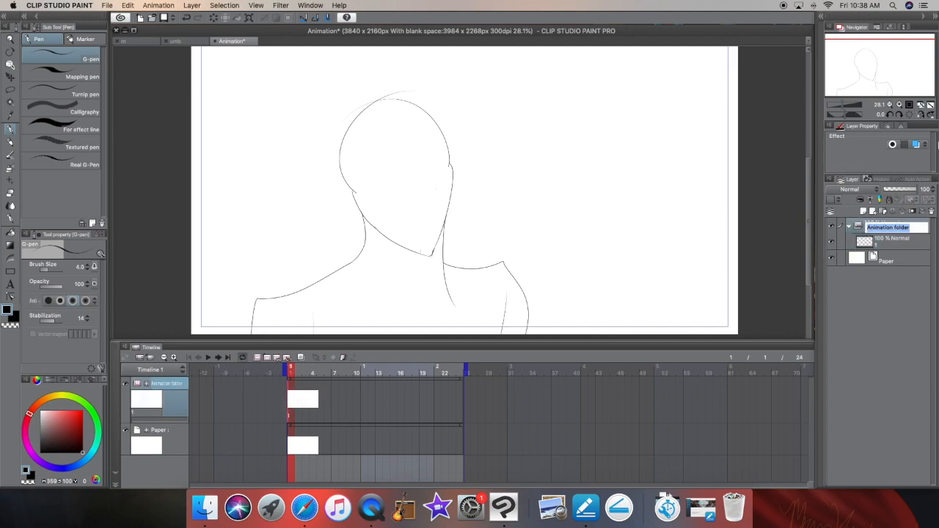
{"action": "type", "text": "bodylines"}
{"action": "key", "text": "Return"}
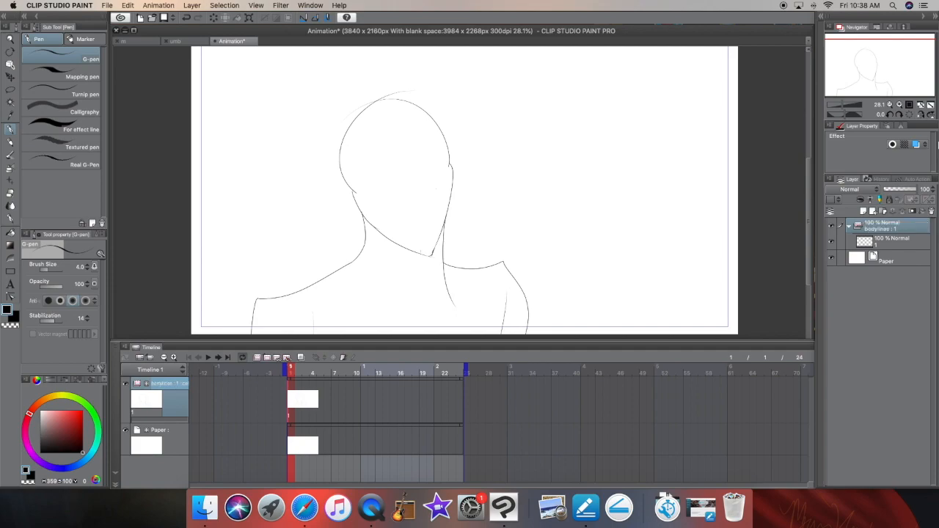
{"action": "left_click", "coordinate": [257, 358]}
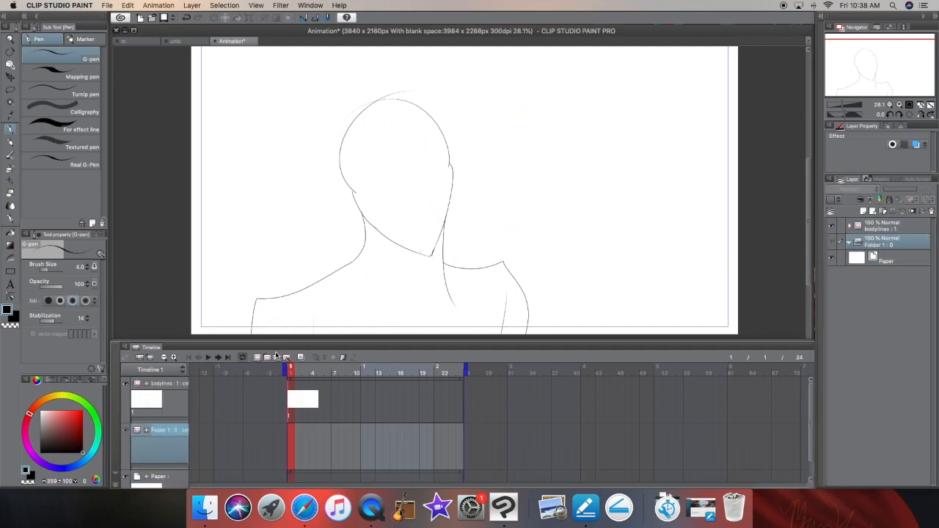
{"action": "left_click", "coordinate": [286, 357]}
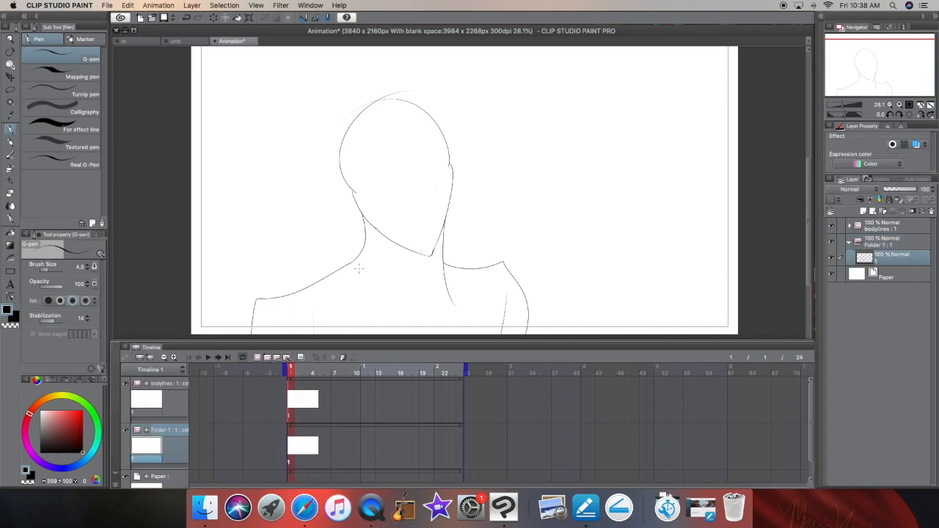
- Draw the eyes with pupils, the eyebrows and the nose on the new cel
{"action": "left_click_drag", "start_coordinate": [844, 104], "coordinate": [872, 66]}
{"action": "left_click_drag", "start_coordinate": [297, 186], "coordinate": [356, 189]}
{"action": "mouse_move", "coordinate": [407, 179]}
{"action": "left_mouse_down"}
{"action": "mouse_move", "coordinate": [446, 155]}
{"action": "mouse_move", "coordinate": [435, 189]}
{"action": "left_mouse_up"}
{"action": "left_click_drag", "start_coordinate": [297, 187], "coordinate": [335, 194]}
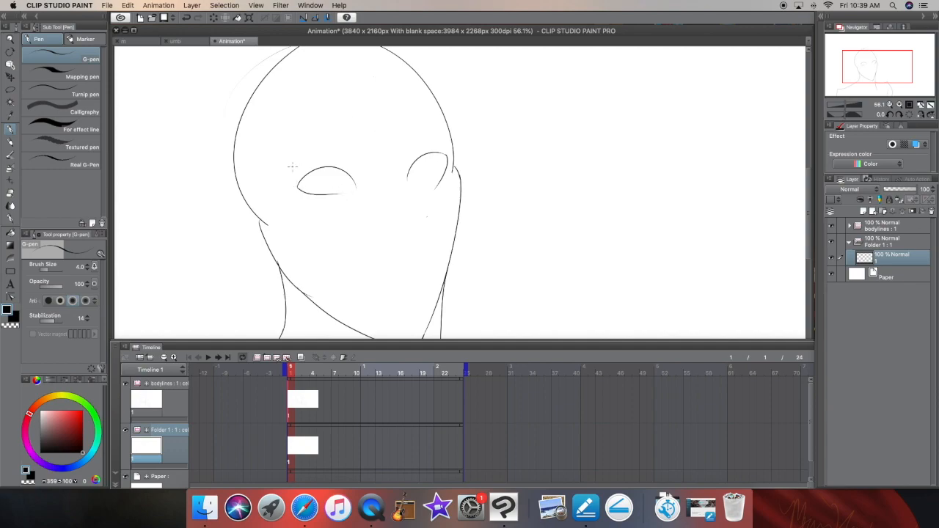
{"action": "left_click_drag", "start_coordinate": [288, 166], "coordinate": [360, 155]}
{"action": "left_click_drag", "start_coordinate": [398, 154], "coordinate": [442, 143]}
{"action": "key", "text": "super+z"}
{"action": "left_click_drag", "start_coordinate": [336, 172], "coordinate": [337, 174]}
{"action": "mouse_move", "coordinate": [419, 165]}
{"action": "left_mouse_down"}
{"action": "mouse_move", "coordinate": [416, 176]}
{"action": "mouse_move", "coordinate": [420, 165]}
{"action": "left_mouse_up"}
{"action": "mouse_move", "coordinate": [391, 182]}
{"action": "left_mouse_down"}
{"action": "mouse_move", "coordinate": [419, 217]}
{"action": "mouse_move", "coordinate": [404, 242]}
{"action": "left_mouse_up"}
- Lasso the eyebrow over the larger eye, rotate it clockwise and lower it closer to the eye, clearing the selection when done
{"action": "left_click", "coordinate": [10, 90]}
{"action": "left_click_drag", "start_coordinate": [287, 168], "coordinate": [275, 149]}
{"action": "left_click", "coordinate": [10, 77]}
{"action": "key", "text": "super+t"}
{"action": "left_click_drag", "start_coordinate": [380, 137], "coordinate": [381, 151]}
{"action": "left_click_drag", "start_coordinate": [323, 154], "coordinate": [331, 162]}
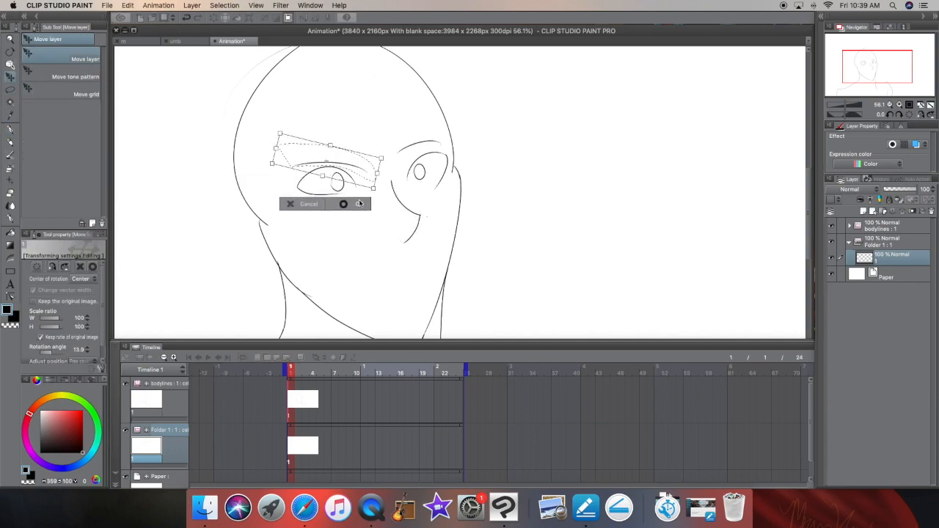
{"action": "left_click", "coordinate": [359, 204]}
{"action": "left_click", "coordinate": [225, 5]}
{"action": "left_click", "coordinate": [229, 27]}
- Rotate the other eyebrow so it slopes down toward the nose, and draw a downturned mouth
{"action": "left_click", "coordinate": [10, 89]}
{"action": "left_click_drag", "start_coordinate": [390, 161], "coordinate": [392, 150]}
{"action": "left_click", "coordinate": [10, 77]}
{"action": "key", "text": "super+t"}
{"action": "left_click_drag", "start_coordinate": [460, 154], "coordinate": [460, 147]}
{"action": "left_click", "coordinate": [451, 190]}
{"action": "left_click", "coordinate": [224, 5]}
{"action": "left_click", "coordinate": [228, 26]}
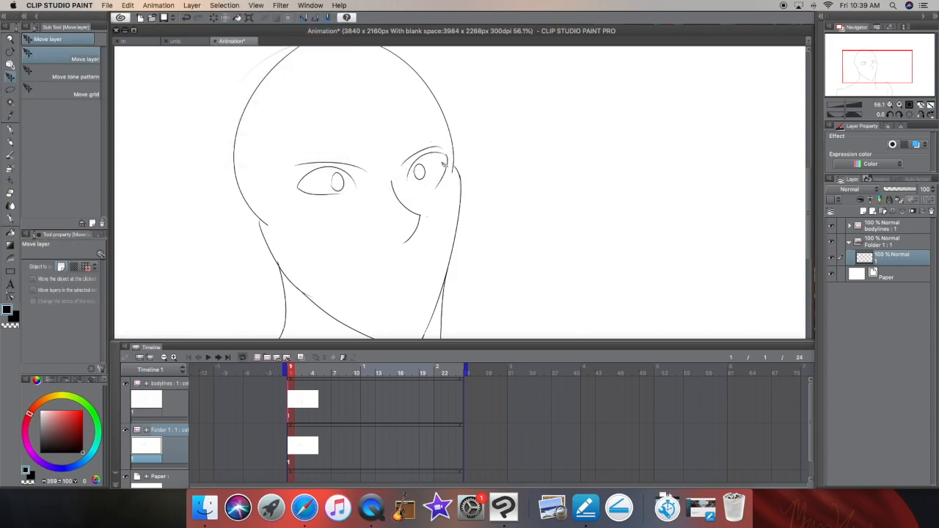
{"action": "left_click", "coordinate": [10, 130]}
{"action": "left_click_drag", "start_coordinate": [352, 294], "coordinate": [406, 290]}
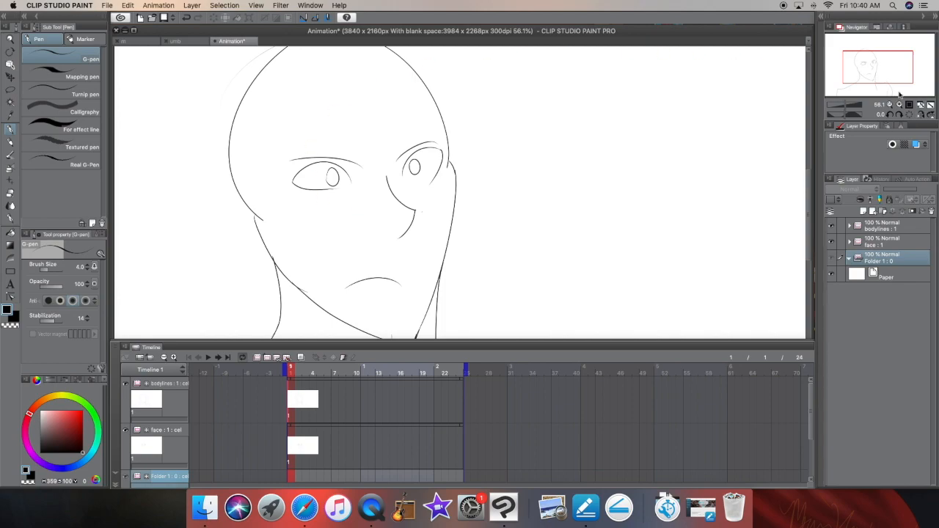
- Add a cel to the new folder below the face folder and draw spiky hair with bangs around the head
{"action": "left_click", "coordinate": [267, 357]}
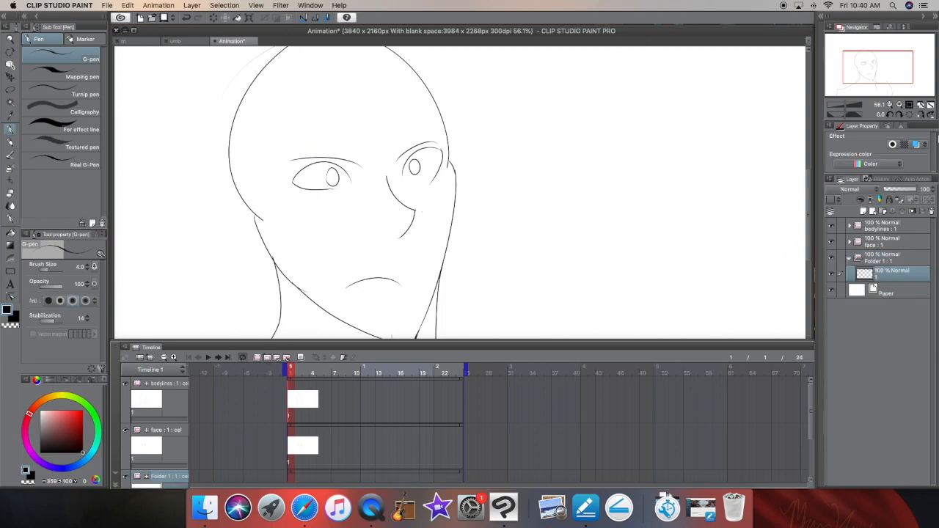
{"action": "left_click_drag", "start_coordinate": [890, 72], "coordinate": [890, 69]}
{"action": "left_click", "coordinate": [845, 106]}
{"action": "left_click", "coordinate": [846, 106]}
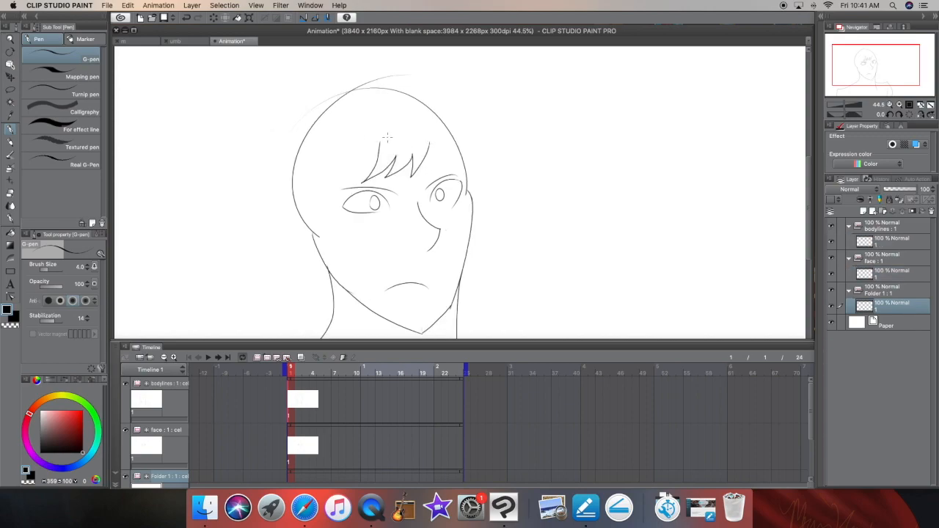
{"action": "mouse_move", "coordinate": [429, 93]}
{"action": "left_mouse_down"}
{"action": "mouse_move", "coordinate": [386, 50]}
{"action": "mouse_move", "coordinate": [358, 78]}
{"action": "mouse_move", "coordinate": [296, 76]}
{"action": "left_mouse_up"}
{"action": "mouse_move", "coordinate": [263, 107]}
{"action": "left_mouse_down"}
{"action": "mouse_move", "coordinate": [291, 169]}
{"action": "mouse_move", "coordinate": [301, 261]}
{"action": "left_mouse_up"}
{"action": "left_click_drag", "start_coordinate": [379, 142], "coordinate": [335, 242]}
{"action": "left_click_drag", "start_coordinate": [431, 144], "coordinate": [466, 204]}
{"action": "mouse_move", "coordinate": [415, 88]}
{"action": "left_mouse_down"}
{"action": "mouse_move", "coordinate": [462, 102]}
{"action": "mouse_move", "coordinate": [493, 204]}
{"action": "mouse_move", "coordinate": [469, 238]}
{"action": "left_mouse_up"}
{"action": "key", "text": "ctrl+z"}
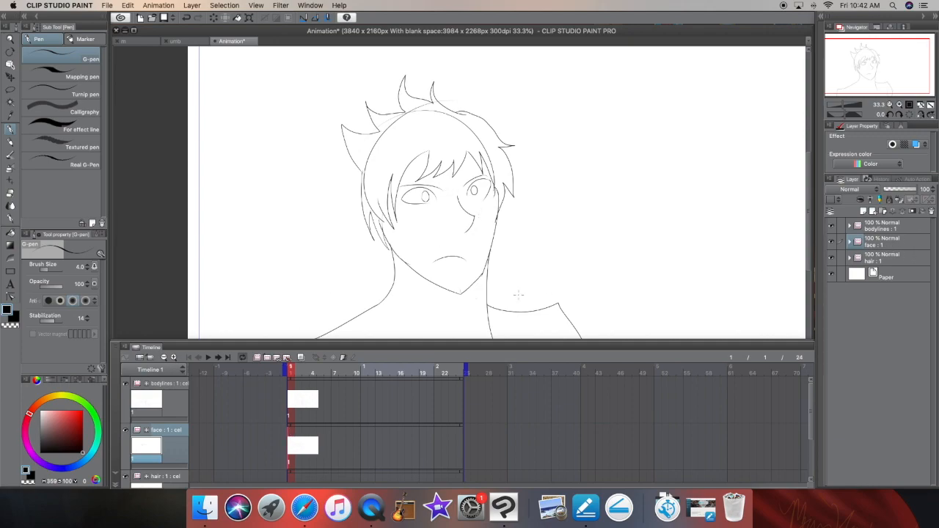
- Add a second face cel at frame 2, turn on onion skin and draw the narrowed eyes
{"action": "left_click", "coordinate": [267, 357]}
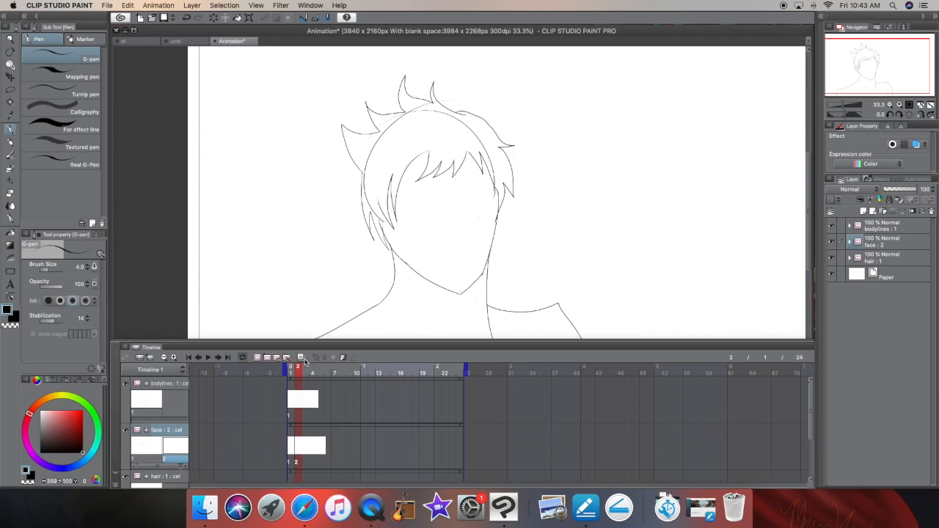
{"action": "left_click", "coordinate": [302, 357]}
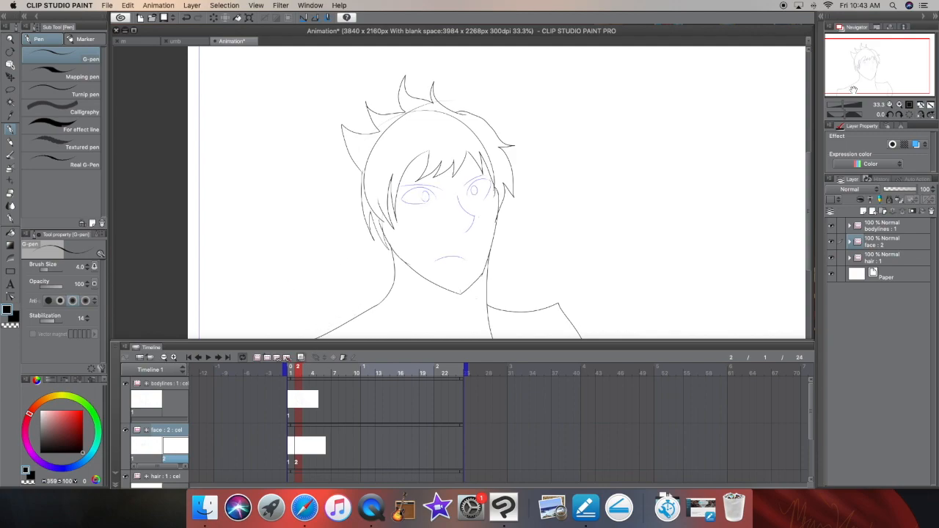
{"action": "left_click_drag", "start_coordinate": [843, 104], "coordinate": [847, 104]}
{"action": "left_click_drag", "start_coordinate": [321, 184], "coordinate": [410, 192]}
{"action": "left_click_drag", "start_coordinate": [476, 180], "coordinate": [530, 144]}
{"action": "left_click_drag", "start_coordinate": [530, 144], "coordinate": [489, 193]}
- Draw the angry eyebrows, nose and mouth on the frame 2 face cel, and refine the eye
{"action": "left_click_drag", "start_coordinate": [317, 155], "coordinate": [415, 159]}
{"action": "left_click_drag", "start_coordinate": [467, 158], "coordinate": [521, 113]}
{"action": "mouse_move", "coordinate": [453, 176]}
{"action": "left_mouse_down"}
{"action": "mouse_move", "coordinate": [482, 219]}
{"action": "mouse_move", "coordinate": [471, 264]}
{"action": "left_mouse_up"}
{"action": "left_click_drag", "start_coordinate": [424, 212], "coordinate": [509, 208]}
{"action": "left_click", "coordinate": [301, 357]}
{"action": "left_click", "coordinate": [300, 358]}
{"action": "left_click_drag", "start_coordinate": [395, 133], "coordinate": [397, 135]}
- Draw the frame 3 face with closed eyes, lowered eyebrows, nose and a slightly open mouth, using onion skin as reference
{"action": "left_click", "coordinate": [301, 357]}
{"action": "left_click_drag", "start_coordinate": [515, 119], "coordinate": [586, 99]}
{"action": "left_click", "coordinate": [300, 358]}
{"action": "left_click_drag", "start_coordinate": [506, 138], "coordinate": [585, 100]}
{"action": "left_click", "coordinate": [186, 18]}
{"action": "left_click_drag", "start_coordinate": [310, 130], "coordinate": [419, 154]}
{"action": "mouse_move", "coordinate": [482, 139]}
{"action": "left_mouse_down"}
{"action": "mouse_move", "coordinate": [536, 183]}
{"action": "mouse_move", "coordinate": [507, 233]}
{"action": "left_mouse_up"}
{"action": "mouse_move", "coordinate": [389, 325]}
{"action": "left_mouse_down"}
{"action": "mouse_move", "coordinate": [503, 314]}
{"action": "mouse_move", "coordinate": [503, 323]}
{"action": "left_mouse_up"}
{"action": "left_click_drag", "start_coordinate": [312, 97], "coordinate": [409, 125]}
{"action": "left_click_drag", "start_coordinate": [490, 110], "coordinate": [568, 69]}
{"action": "left_click", "coordinate": [301, 357]}
- Add a face cel at frame 4 with onion skin on, and draw its nose, eyes and eyebrows
{"action": "left_click", "coordinate": [312, 370]}
{"action": "left_click", "coordinate": [267, 357]}
{"action": "left_click", "coordinate": [301, 358]}
{"action": "mouse_move", "coordinate": [483, 140]}
{"action": "left_mouse_down"}
{"action": "mouse_move", "coordinate": [544, 182]}
{"action": "mouse_move", "coordinate": [506, 233]}
{"action": "left_mouse_up"}
{"action": "mouse_move", "coordinate": [311, 126]}
{"action": "left_mouse_down"}
{"action": "mouse_move", "coordinate": [397, 133]}
{"action": "mouse_move", "coordinate": [411, 163]}
{"action": "left_mouse_up"}
{"action": "left_click_drag", "start_coordinate": [310, 131], "coordinate": [378, 157]}
{"action": "left_click_drag", "start_coordinate": [503, 134], "coordinate": [586, 111]}
{"action": "left_click_drag", "start_coordinate": [492, 111], "coordinate": [547, 89]}
{"action": "left_click_drag", "start_coordinate": [530, 147], "coordinate": [549, 144]}
{"action": "left_click_drag", "start_coordinate": [323, 91], "coordinate": [410, 118]}
- Draw an open mouth on the frame 4 face cel and finish the eye details
{"action": "mouse_move", "coordinate": [384, 332]}
{"action": "left_mouse_down"}
{"action": "mouse_move", "coordinate": [397, 310]}
{"action": "mouse_move", "coordinate": [505, 314]}
{"action": "left_mouse_up"}
{"action": "left_click_drag", "start_coordinate": [504, 314], "coordinate": [428, 338]}
{"action": "left_click", "coordinate": [870, 72]}
{"action": "left_click_drag", "start_coordinate": [356, 106], "coordinate": [377, 103]}
{"action": "left_click_drag", "start_coordinate": [520, 84], "coordinate": [520, 84]}
{"action": "left_click", "coordinate": [846, 105]}
- Add a face cel at frame 5 and draw its nose, wide-open eyes and angled eyebrows
{"action": "left_click", "coordinate": [320, 371]}
{"action": "left_click", "coordinate": [267, 357]}
{"action": "left_click", "coordinate": [848, 105]}
{"action": "left_click_drag", "start_coordinate": [479, 109], "coordinate": [532, 151]}
{"action": "left_click_drag", "start_coordinate": [531, 153], "coordinate": [495, 199]}
{"action": "left_click_drag", "start_coordinate": [304, 92], "coordinate": [402, 100]}
{"action": "left_click_drag", "start_coordinate": [499, 93], "coordinate": [568, 82]}
- Draw a wide, boxy open mouth on the frame 5 face cel and turn off onion skin
{"action": "left_click_drag", "start_coordinate": [872, 68], "coordinate": [868, 74]}
{"action": "left_click_drag", "start_coordinate": [363, 192], "coordinate": [505, 156]}
{"action": "left_click_drag", "start_coordinate": [504, 157], "coordinate": [493, 185]}
{"action": "left_click_drag", "start_coordinate": [361, 205], "coordinate": [495, 184]}
{"action": "left_click", "coordinate": [301, 357]}
{"action": "left_click", "coordinate": [844, 105]}
{"action": "left_click", "coordinate": [872, 71]}
- Play back the animation over a five-frame range, and set the timeline length to seven frames
{"action": "double_click", "coordinate": [198, 358]}
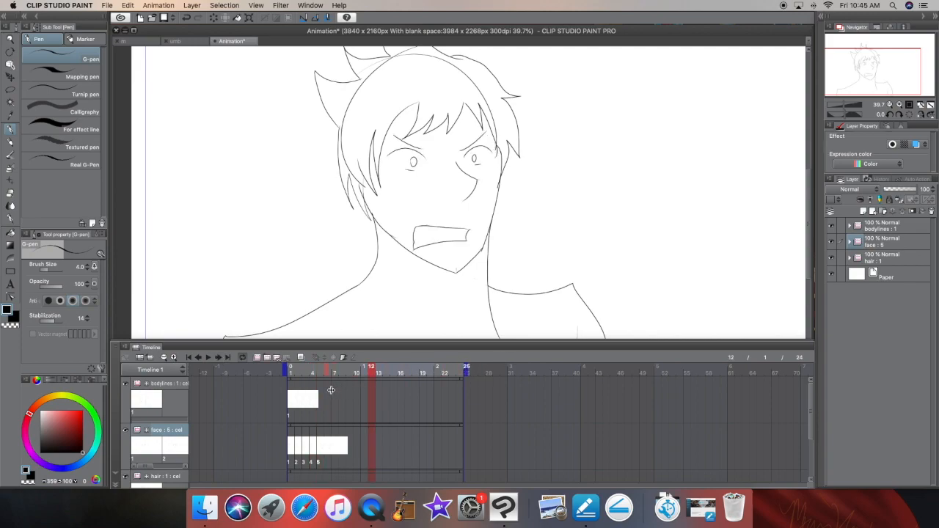
{"action": "left_click_drag", "start_coordinate": [331, 390], "coordinate": [323, 390]}
{"action": "left_click", "coordinate": [209, 358]}
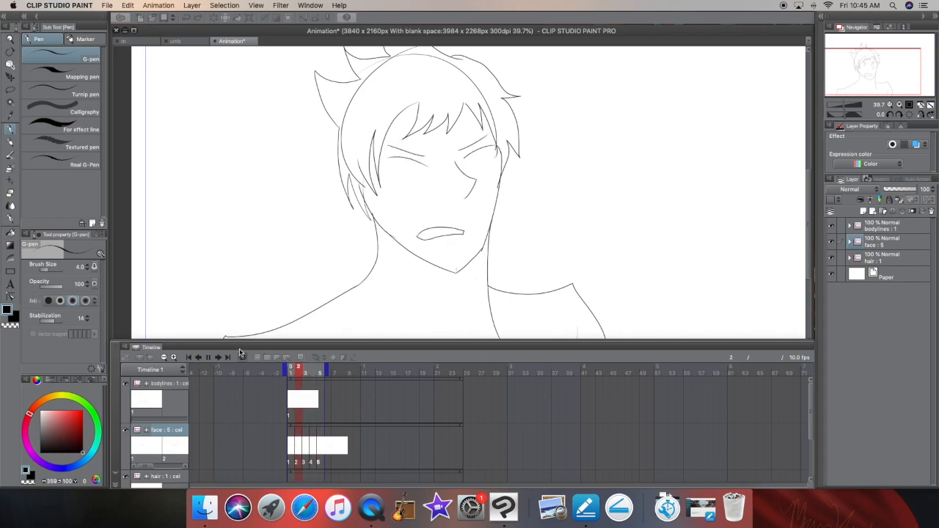
{"action": "left_click_drag", "start_coordinate": [314, 370], "coordinate": [340, 367]}
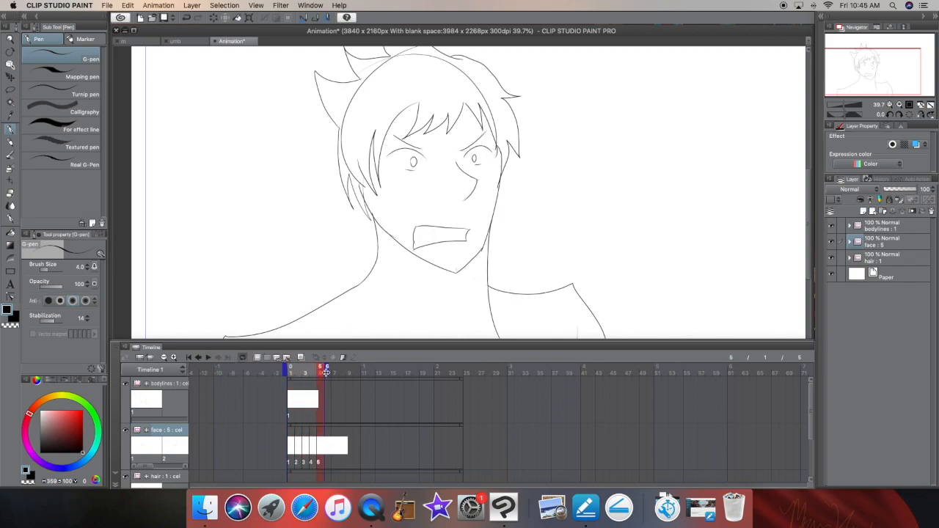
- Add a second cel to the bodylines folder at frame 3 for redrawing the head and body with raised shoulders
{"action": "left_click", "coordinate": [853, 230]}
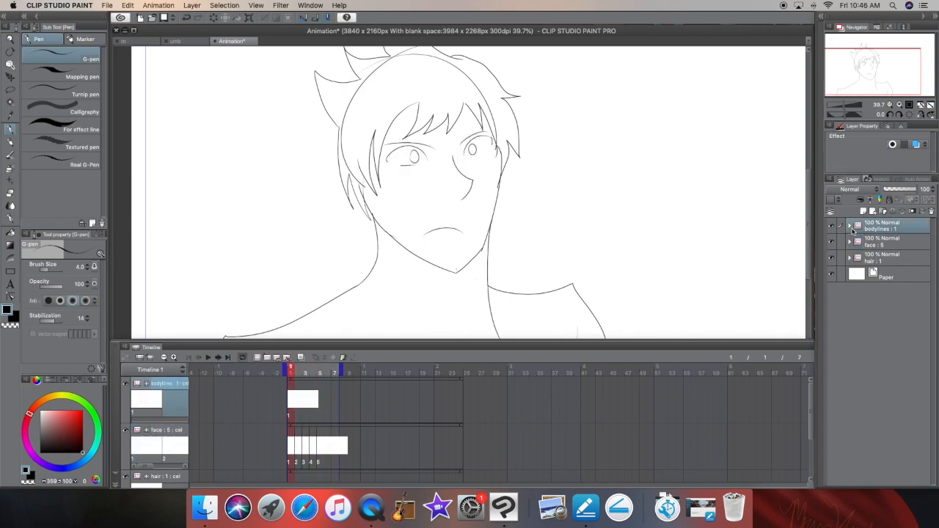
{"action": "left_click", "coordinate": [217, 358]}
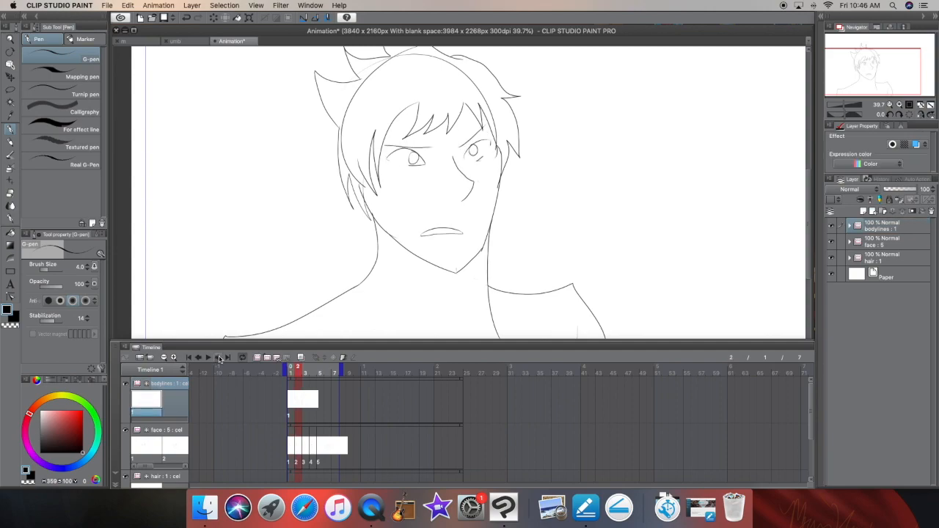
{"action": "left_click", "coordinate": [220, 358]}
{"action": "left_click", "coordinate": [201, 357]}
{"action": "left_click", "coordinate": [198, 359]}
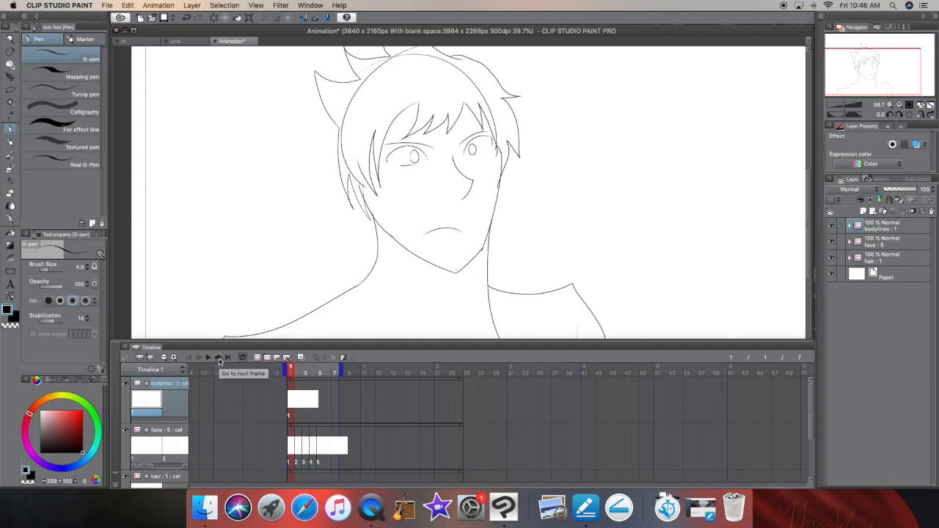
{"action": "left_click", "coordinate": [219, 358]}
{"action": "left_click", "coordinate": [219, 358]}
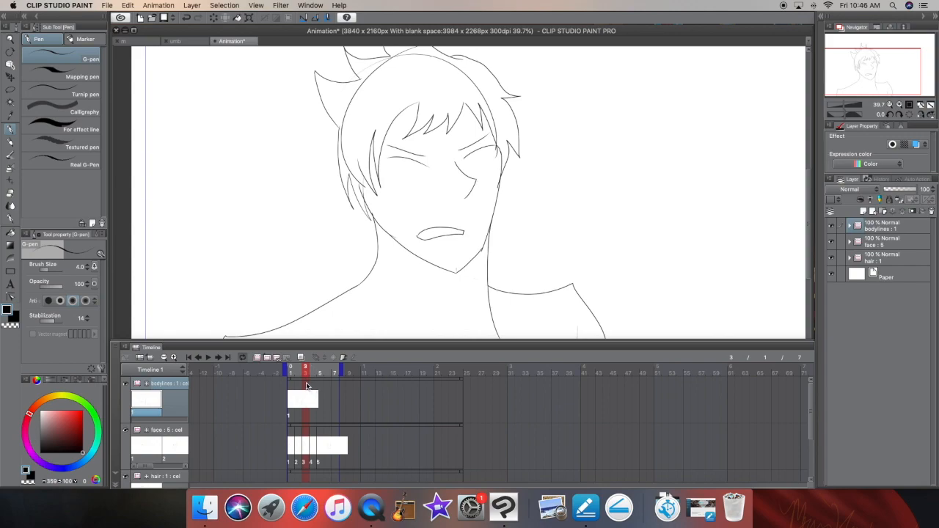
{"action": "left_click", "coordinate": [268, 358]}
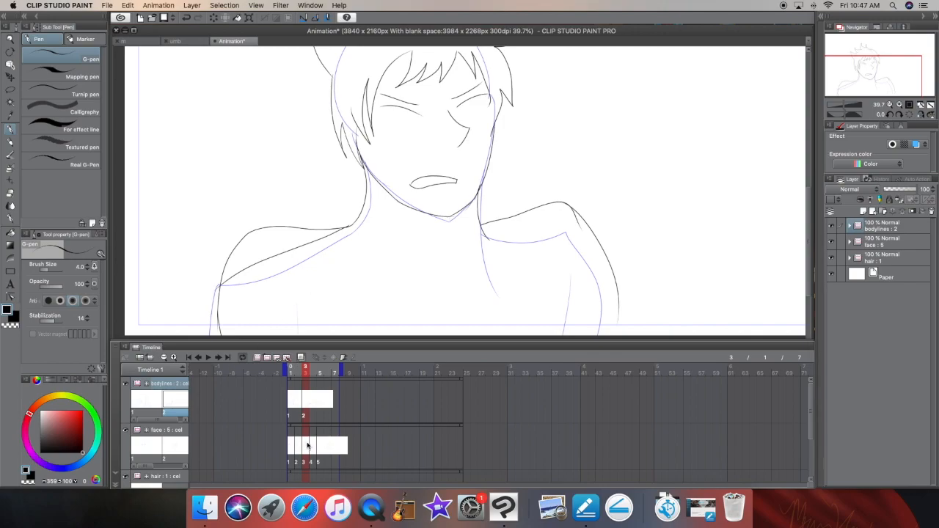
- Move the frame 3 face drawing down slightly to fit the redrawn head, and turn off onion skin
{"action": "left_click", "coordinate": [308, 445]}
{"action": "key", "text": "k"}
{"action": "left_click_drag", "start_coordinate": [369, 228], "coordinate": [369, 235]}
{"action": "left_click", "coordinate": [301, 358]}
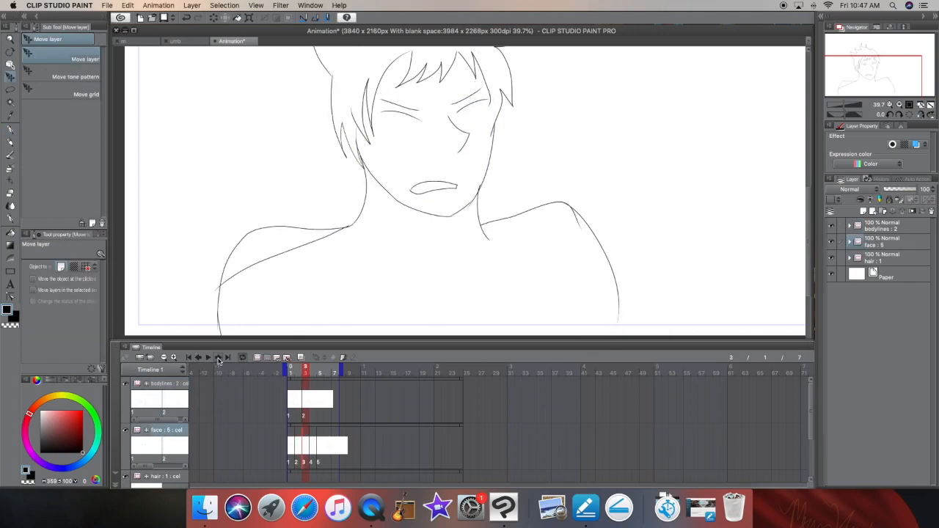
- Add a third cel to the bodylines folder at frame 5 and redraw the jaw, neck and shoulders over the onion skin with the G-pen
{"action": "left_click", "coordinate": [314, 392]}
{"action": "left_click", "coordinate": [267, 358]}
{"action": "scroll", "coordinate": [440, 220], "scroll_direction": "up", "scroll_amount": 1}
{"action": "left_click", "coordinate": [199, 358]}
{"action": "left_click", "coordinate": [219, 358]}
{"action": "key", "text": "super+z"}
{"action": "left_click", "coordinate": [219, 358]}
{"action": "left_click", "coordinate": [267, 359]}
{"action": "left_click", "coordinate": [301, 358]}
{"action": "key", "text": "p"}
{"action": "left_click_drag", "start_coordinate": [478, 132], "coordinate": [463, 231]}
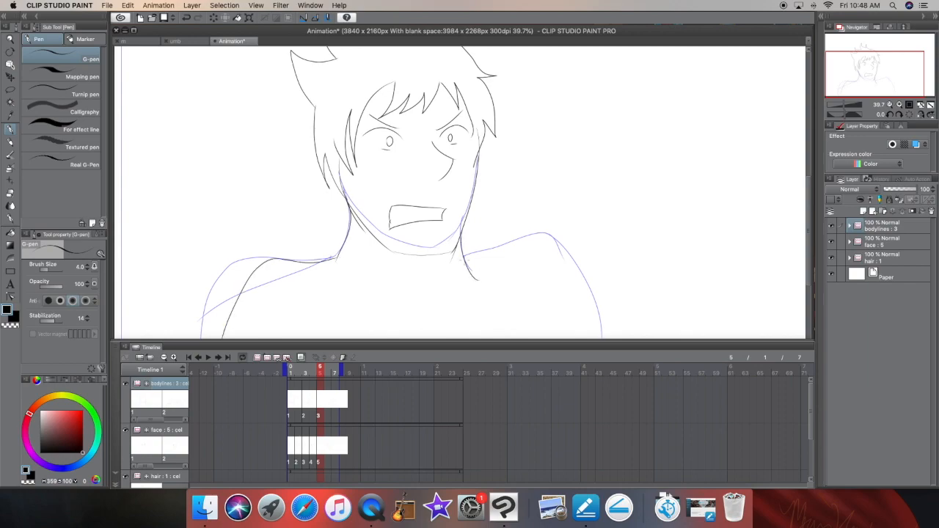
{"action": "scroll", "coordinate": [626, 141], "scroll_direction": "down", "scroll_amount": 2}
{"action": "scroll", "coordinate": [627, 141], "scroll_direction": "down", "scroll_amount": 1}
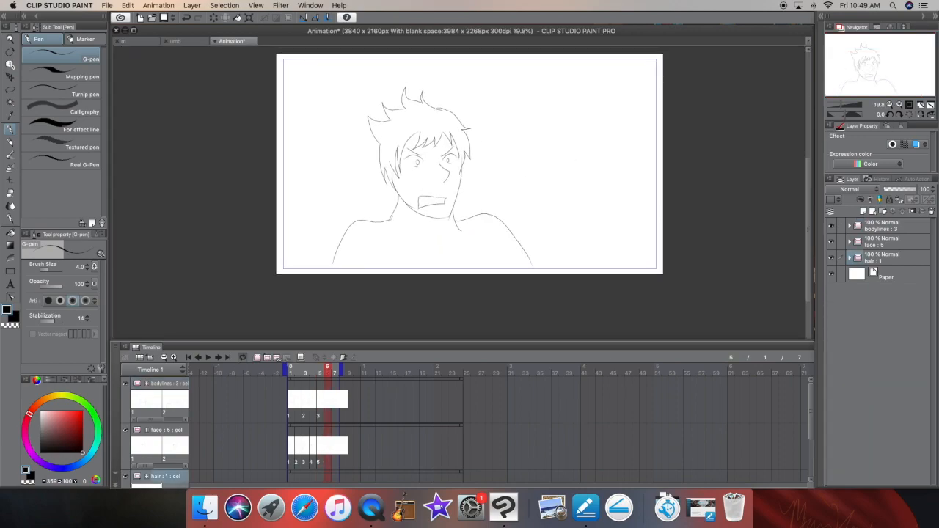
- Duplicate the drawing in the hair folder as cel 2 and assign that cel to frame 2
{"action": "scroll", "coordinate": [661, 411], "scroll_direction": "down", "scroll_amount": 3}
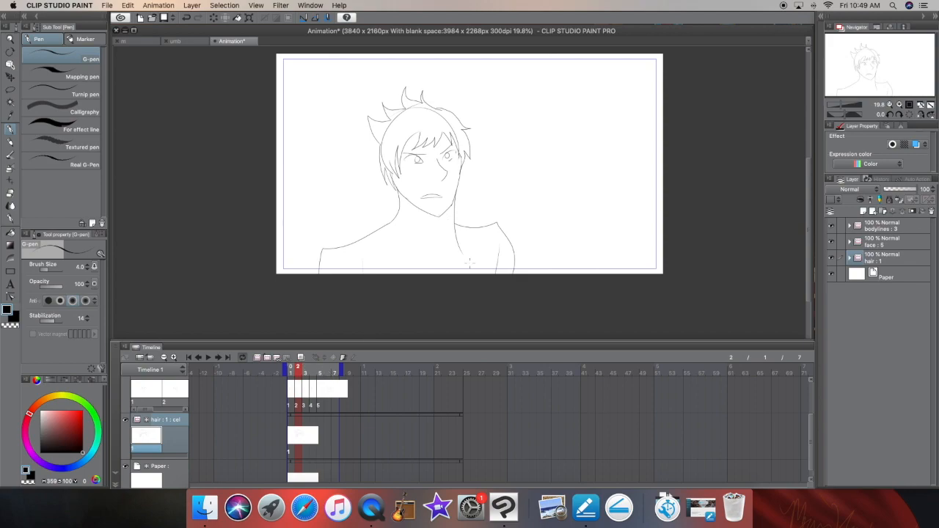
{"action": "left_click", "coordinate": [850, 258]}
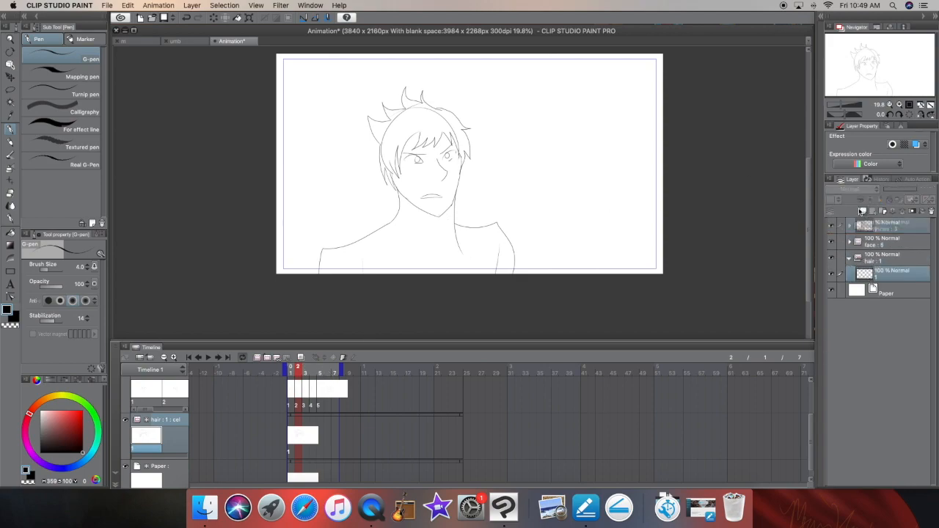
{"action": "left_click", "coordinate": [864, 212]}
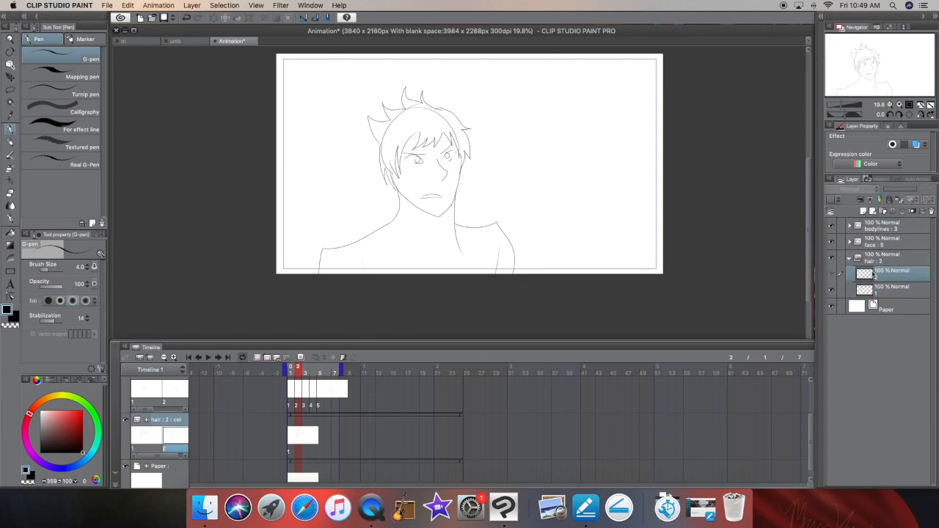
{"action": "left_click", "coordinate": [286, 357]}
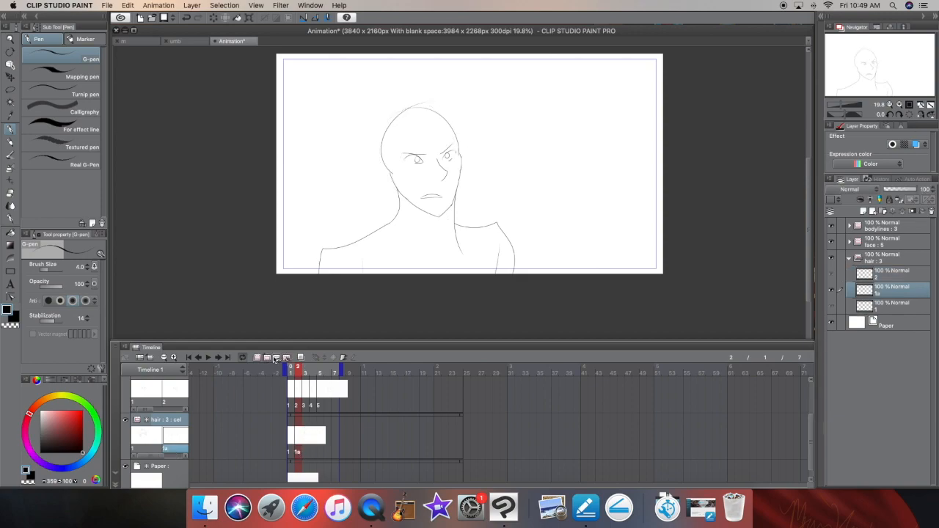
{"action": "left_click", "coordinate": [276, 359]}
{"action": "left_click", "coordinate": [414, 228]}
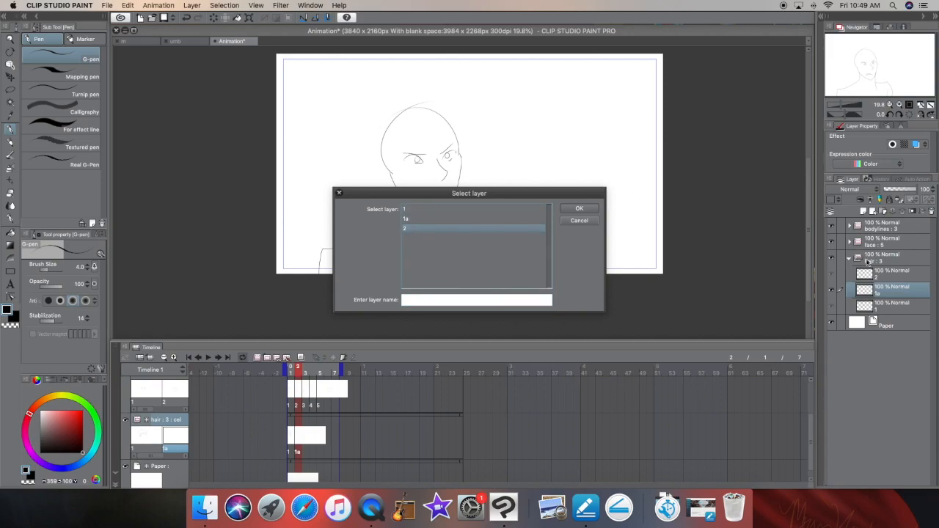
{"action": "left_click", "coordinate": [566, 208]}
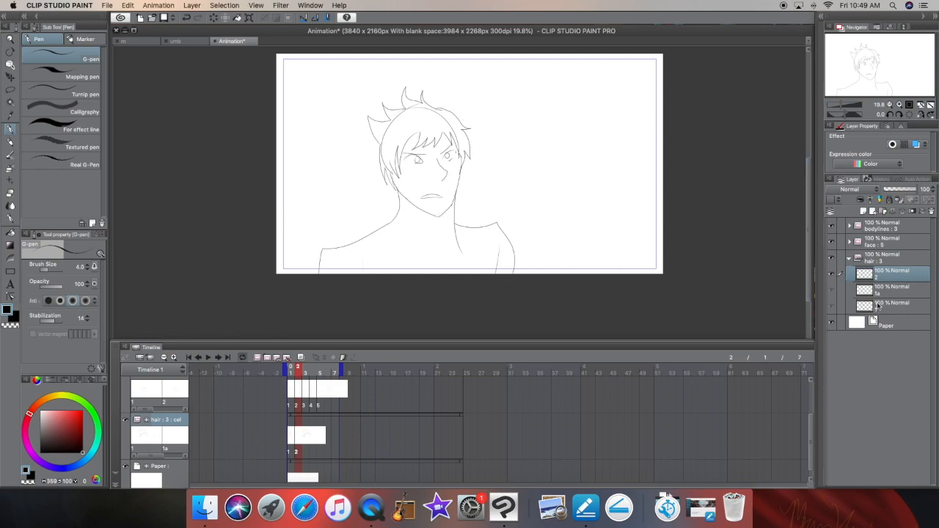
- Shift hair cel 2 to frame 3 on the timeline and move its drawing down slightly to fit the head
{"action": "left_click", "coordinate": [10, 78]}
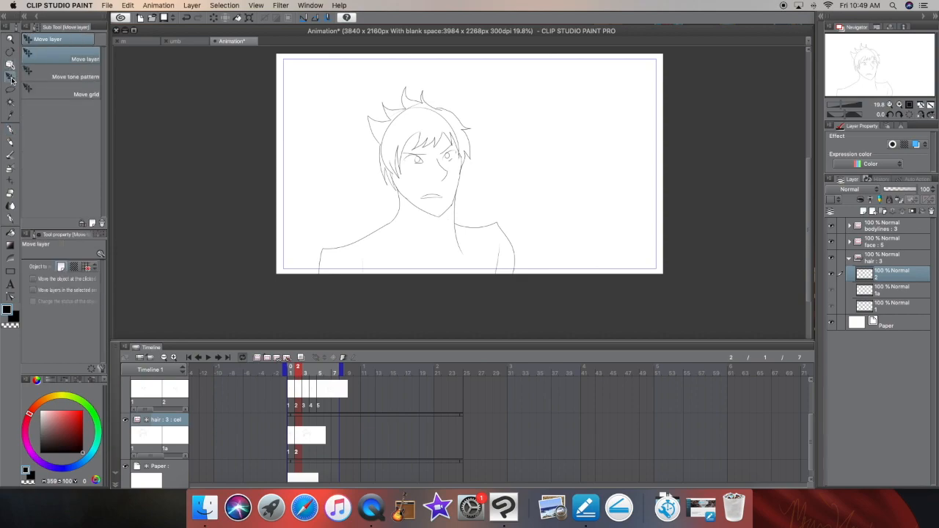
{"action": "left_click", "coordinate": [199, 358]}
{"action": "left_click", "coordinate": [305, 435]}
{"action": "left_click", "coordinate": [319, 440]}
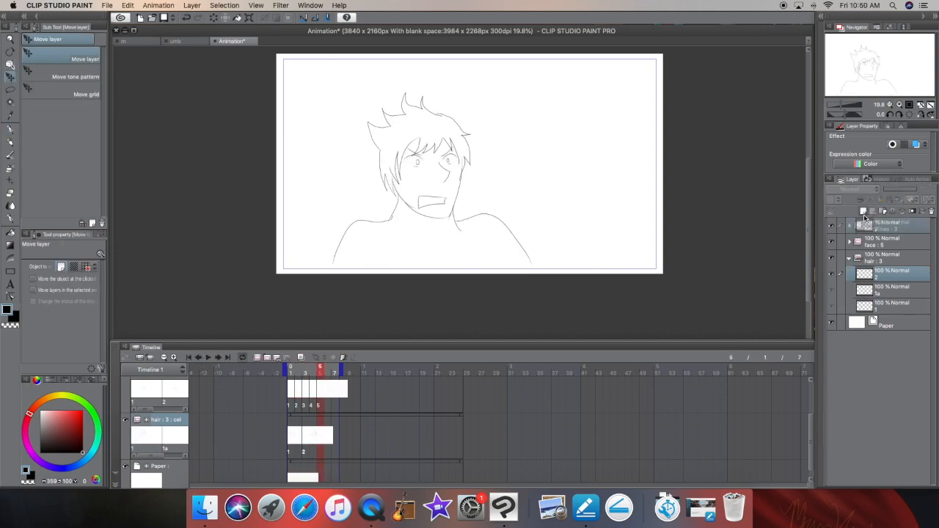
- Duplicate hair cel 2 as cel 3, assign it to frame 5, and remove the stray cels 1a and 2a
{"action": "left_click", "coordinate": [864, 212]}
{"action": "left_click", "coordinate": [277, 359]}
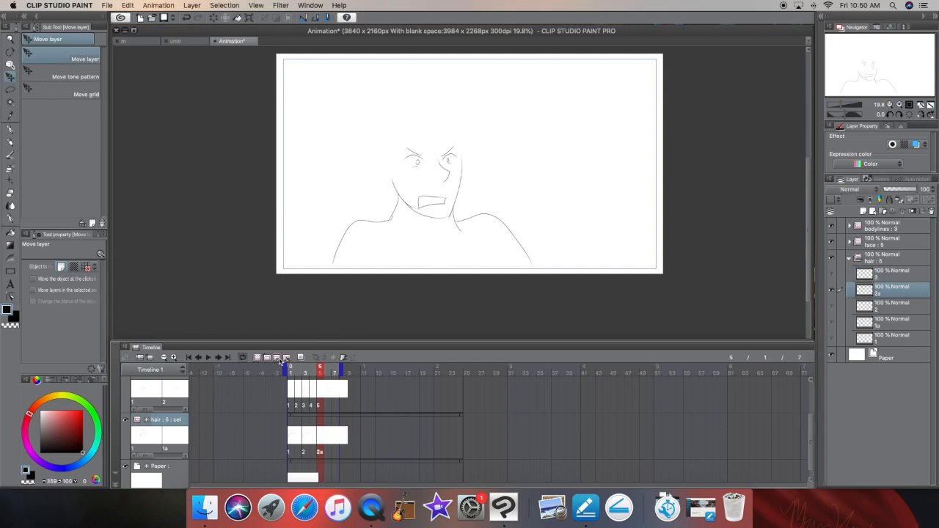
{"action": "left_click", "coordinate": [286, 363]}
{"action": "left_click", "coordinate": [277, 358]}
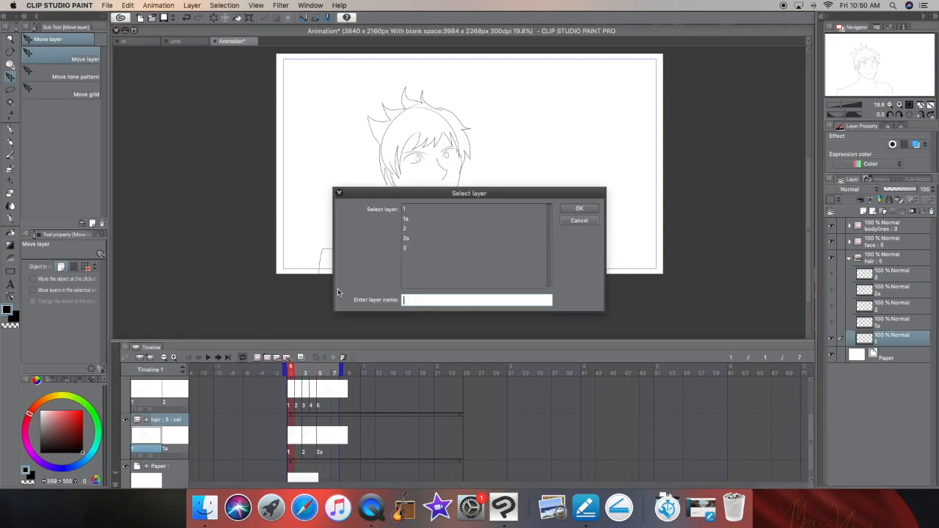
{"action": "left_click", "coordinate": [584, 220]}
{"action": "key", "text": "super+z"}
{"action": "key", "text": "super+z"}
- Play back the animation from frame 1 and step back and forth through its frames to check the body, face and hair together
{"action": "left_click", "coordinate": [291, 370]}
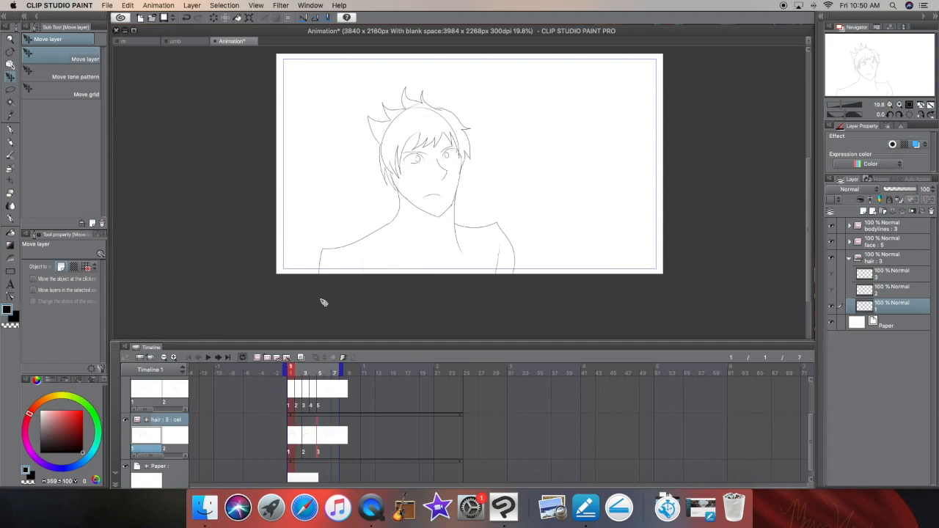
{"action": "left_click", "coordinate": [207, 358]}
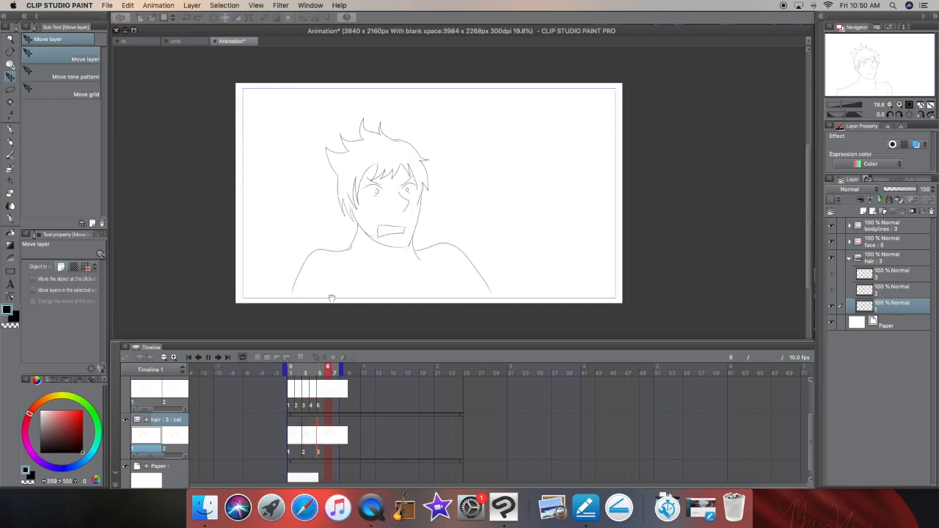
{"action": "left_click", "coordinate": [284, 372]}
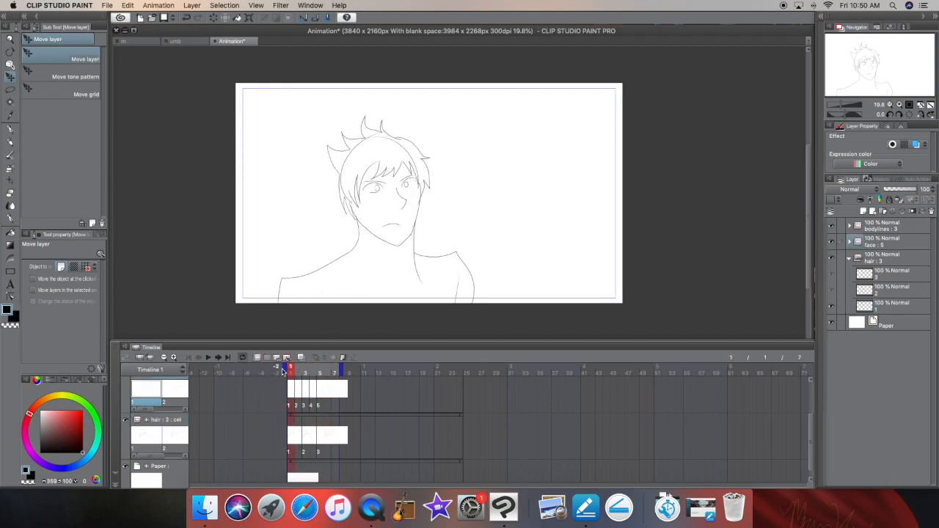
{"action": "left_click", "coordinate": [218, 358]}
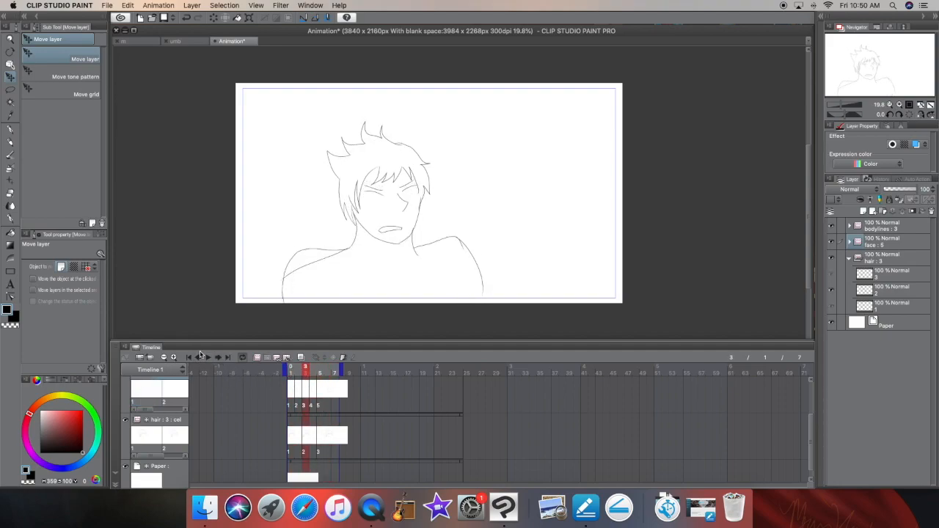
{"action": "left_click", "coordinate": [199, 358]}
{"action": "left_click", "coordinate": [199, 359]}
{"action": "left_click", "coordinate": [219, 358]}
{"action": "left_click", "coordinate": [219, 358]}
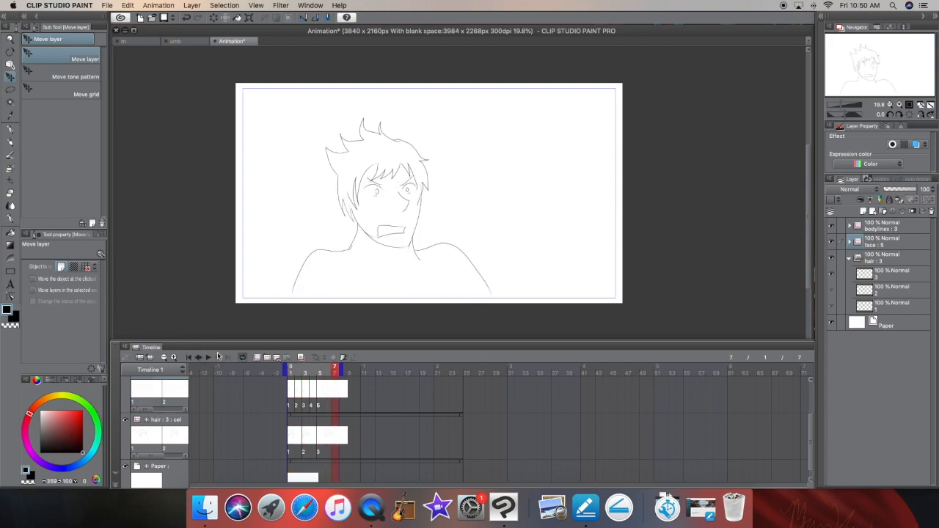
{"action": "left_click", "coordinate": [198, 358]}
{"action": "left_click", "coordinate": [199, 358]}
{"action": "left_click", "coordinate": [198, 358]}
{"action": "left_click", "coordinate": [198, 358]}
{"action": "left_click", "coordinate": [198, 358]}
{"action": "left_click", "coordinate": [198, 358]}
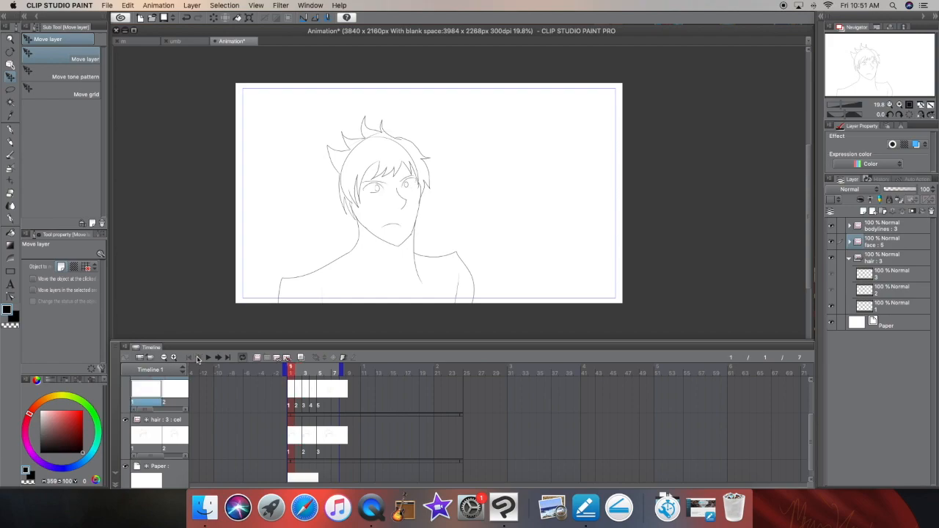
{"action": "left_click", "coordinate": [208, 358]}
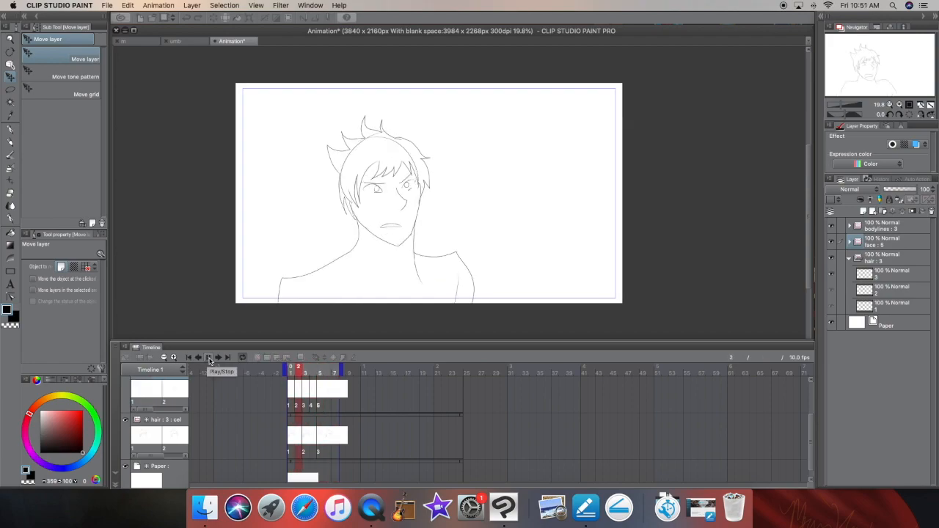